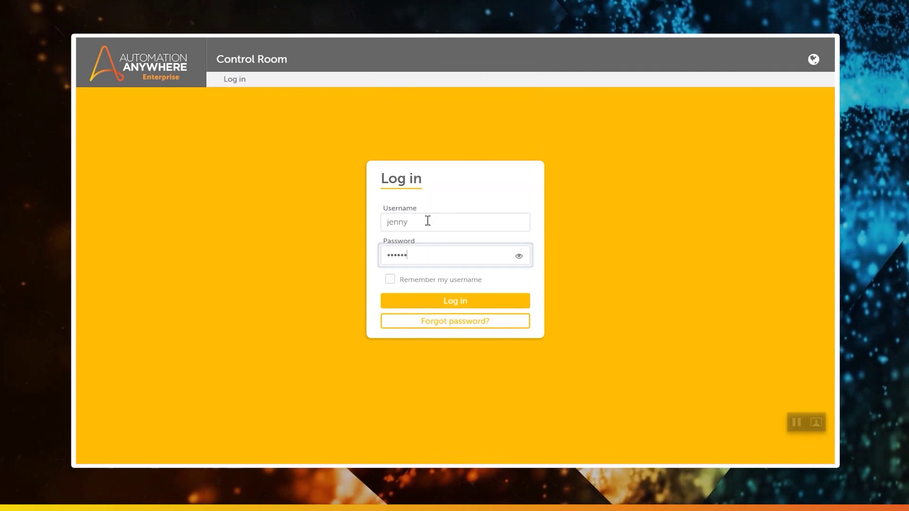
Submit the Control Room login to reach the Requests list of five completed requests
{"action": "key", "text": "Return"}
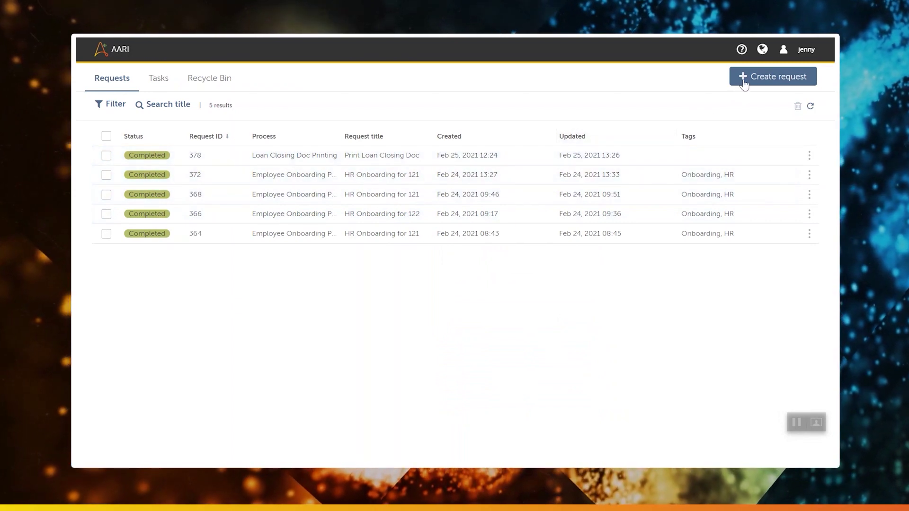
Create a new Employee Onboarding Process request for candidate ID 122
{"action": "left_click", "coordinate": [744, 83]}
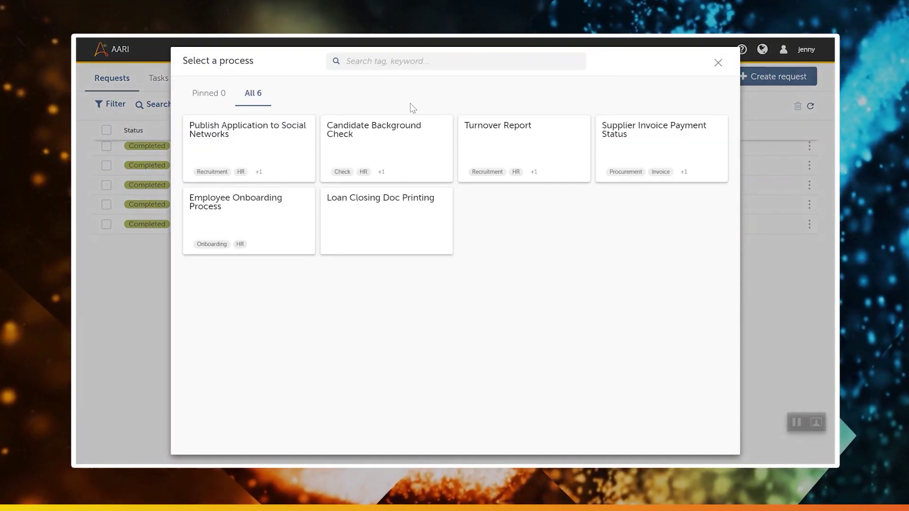
{"action": "mouse_move", "coordinate": [386, 221]}
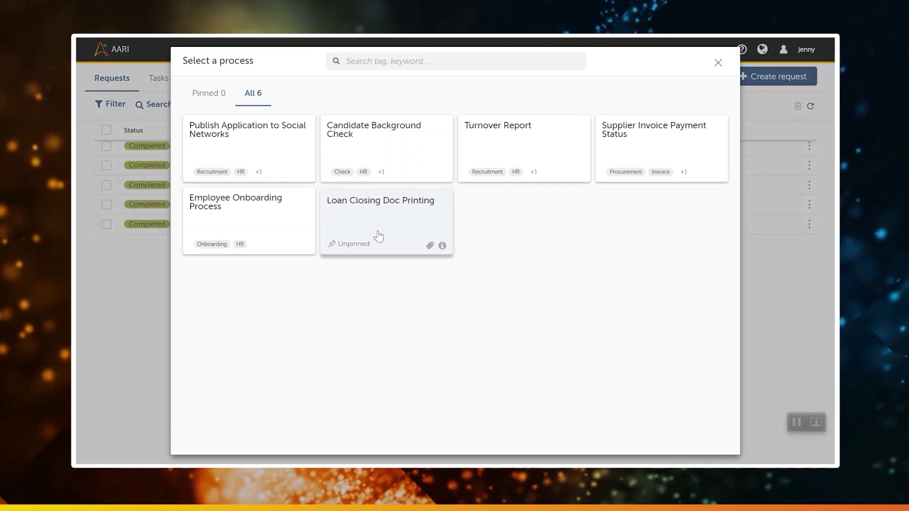
{"action": "left_click", "coordinate": [264, 220]}
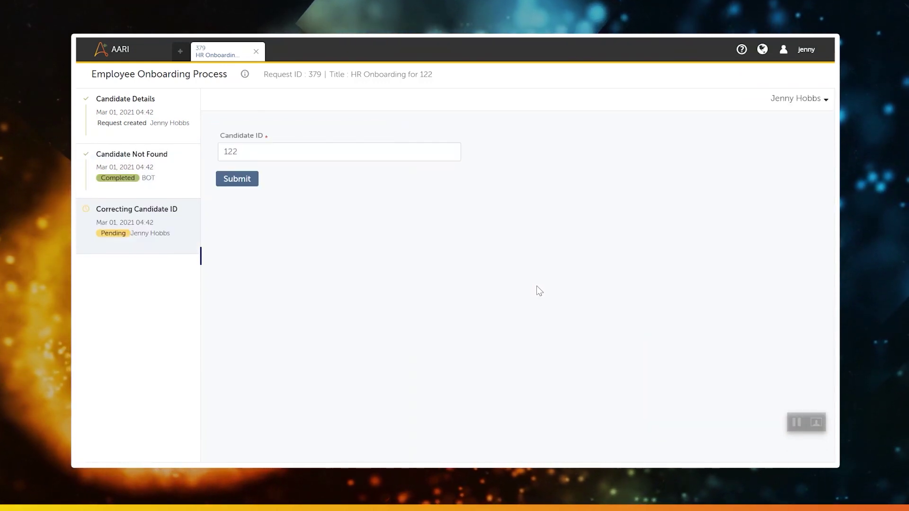
Change the Candidate ID from 122 to 123 in the Correcting Candidate ID step and submit
{"action": "left_click", "coordinate": [124, 158]}
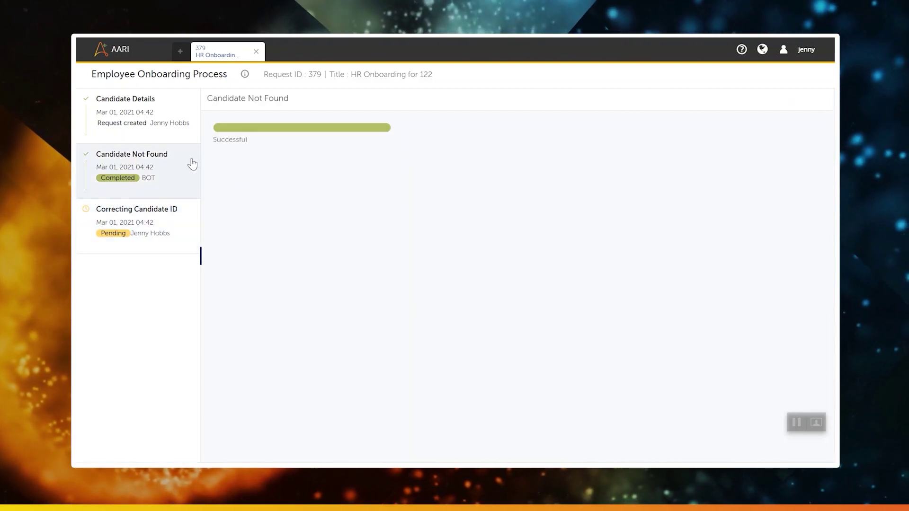
{"action": "left_click", "coordinate": [166, 228]}
{"action": "left_click", "coordinate": [245, 150]}
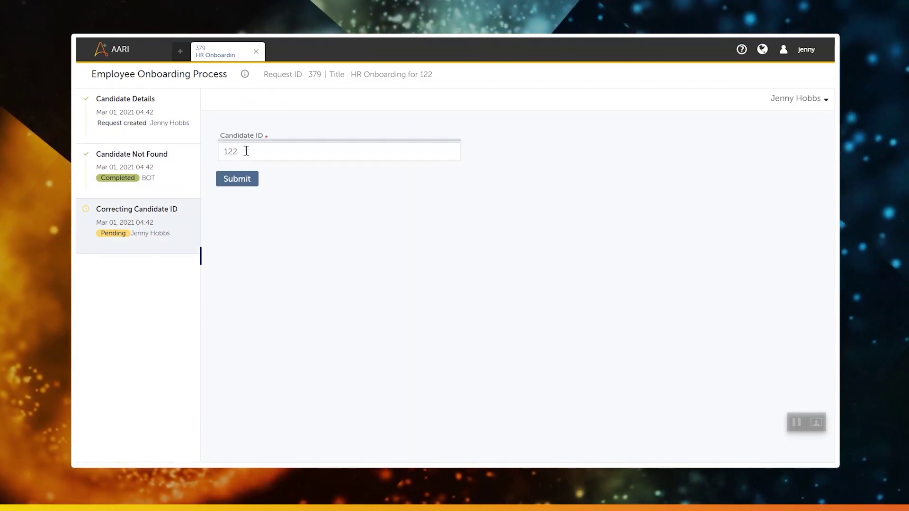
{"action": "key", "text": "BackSpace"}
{"action": "type", "text": "3"}
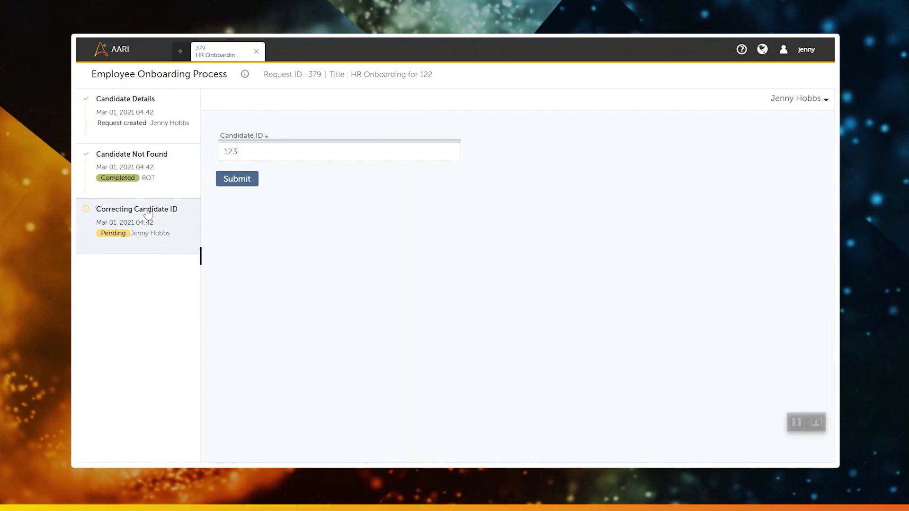
{"action": "left_click", "coordinate": [237, 181]}
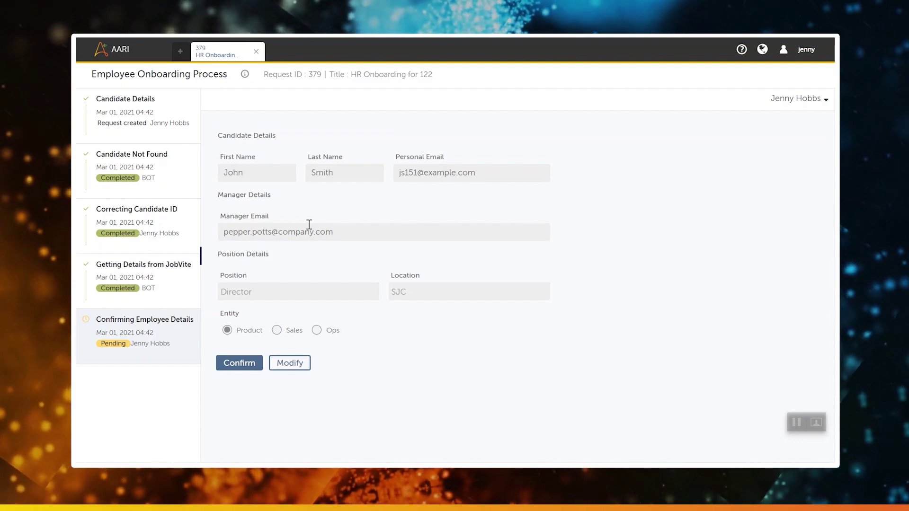
Modify John Smith's details to set Location to NYC and submit them
{"action": "left_click", "coordinate": [283, 365]}
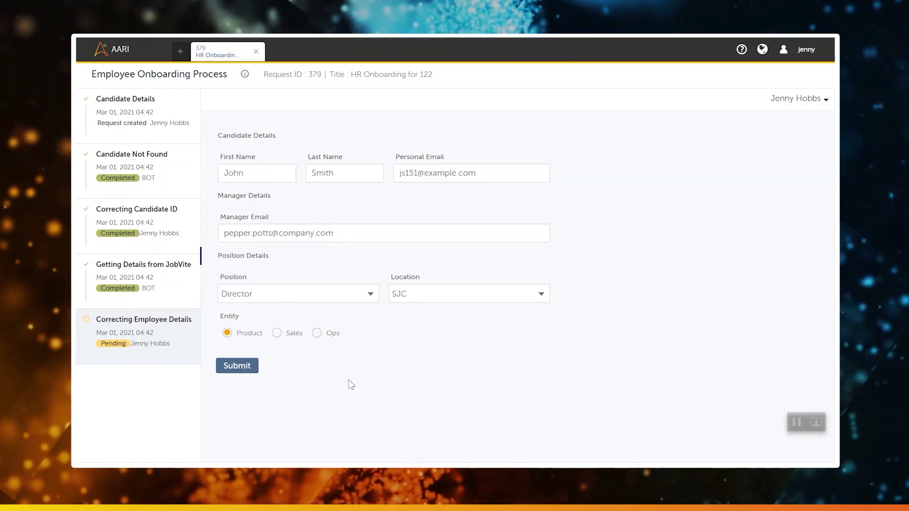
{"action": "left_click", "coordinate": [432, 294]}
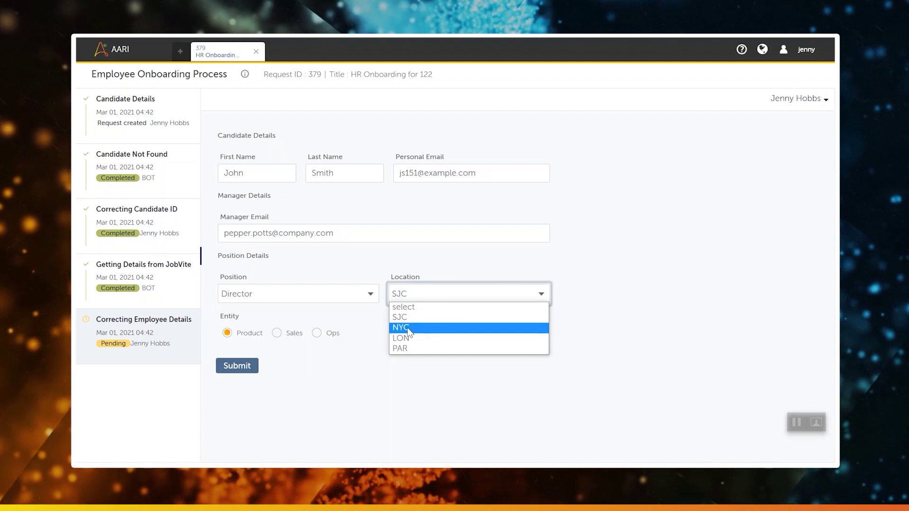
{"action": "left_click", "coordinate": [438, 325]}
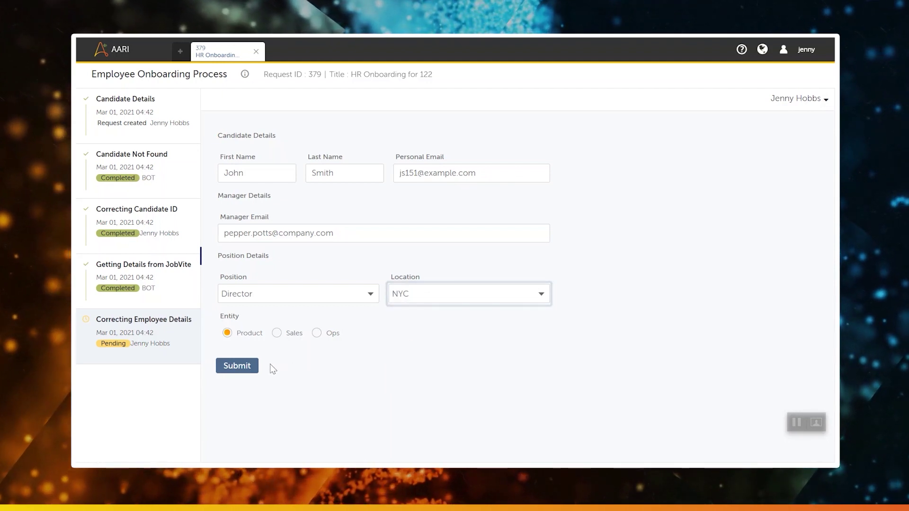
{"action": "left_click", "coordinate": [248, 369]}
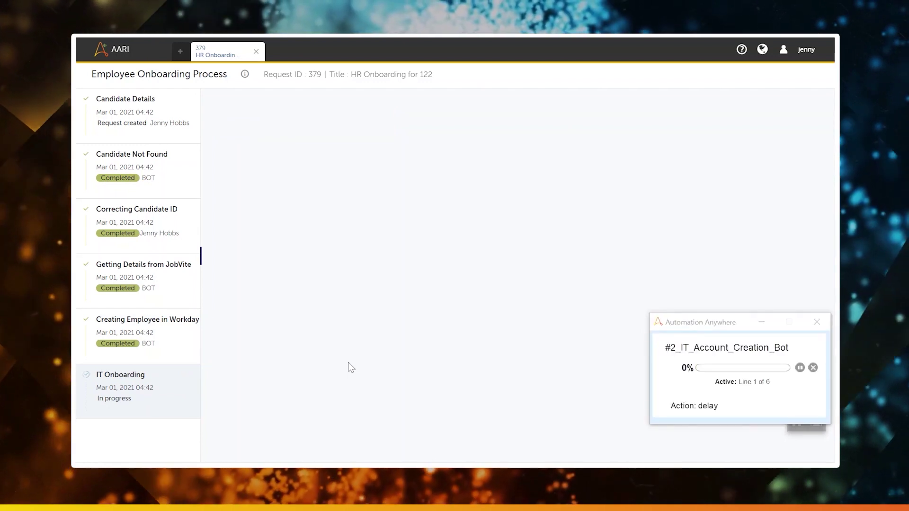
Log Jenny out of AARI through the user account menu
{"action": "left_click", "coordinate": [801, 58]}
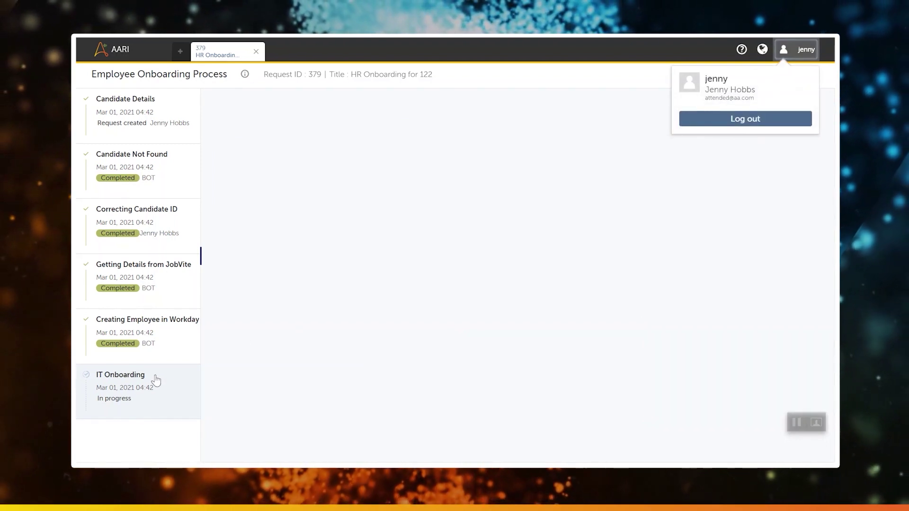
{"action": "left_click", "coordinate": [706, 126]}
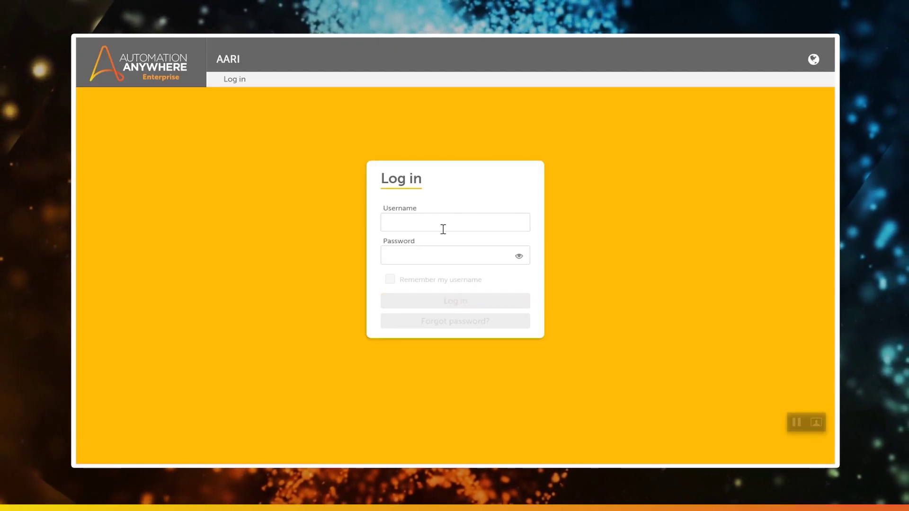
{"action": "type", "text": "adam"}
{"action": "key", "text": "Tab"}
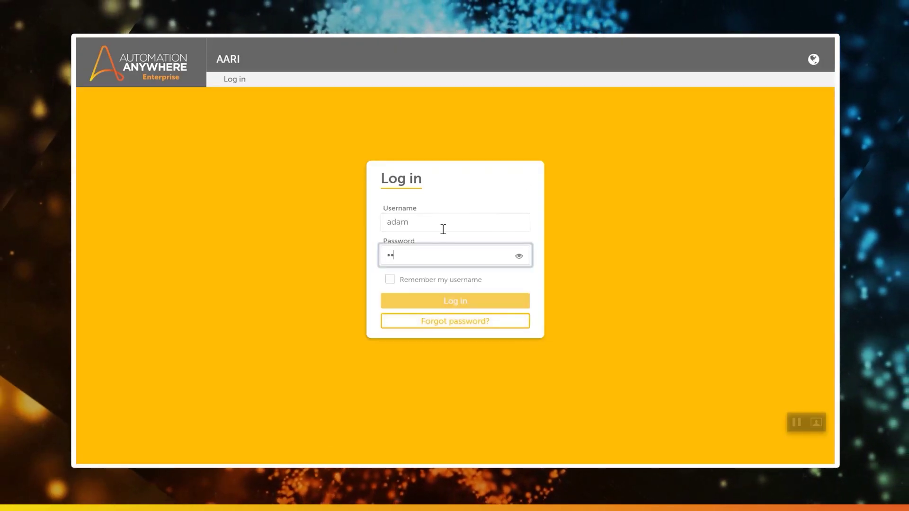
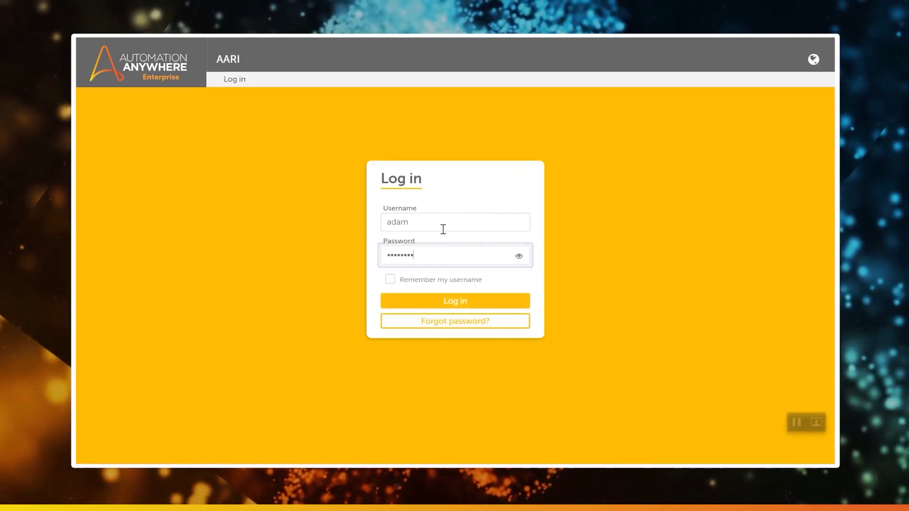
{"action": "key", "text": "Return"}
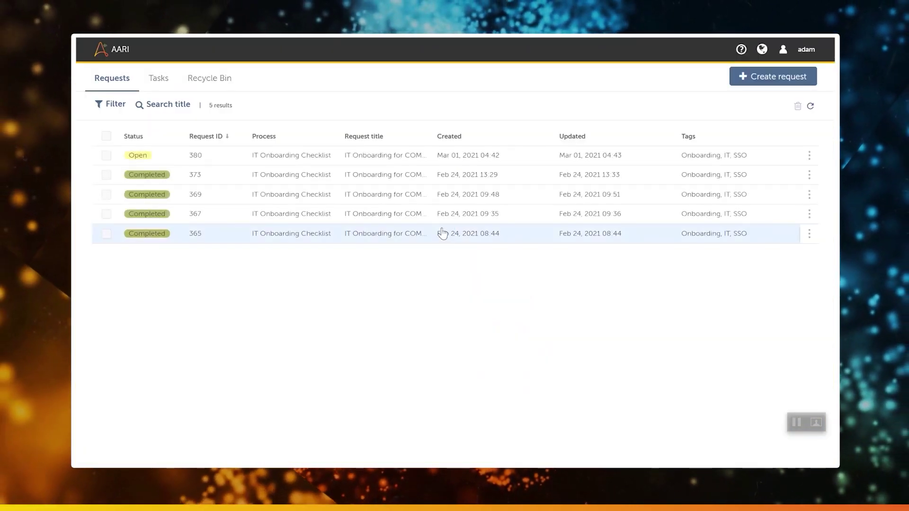
{"action": "left_click", "coordinate": [156, 76]}
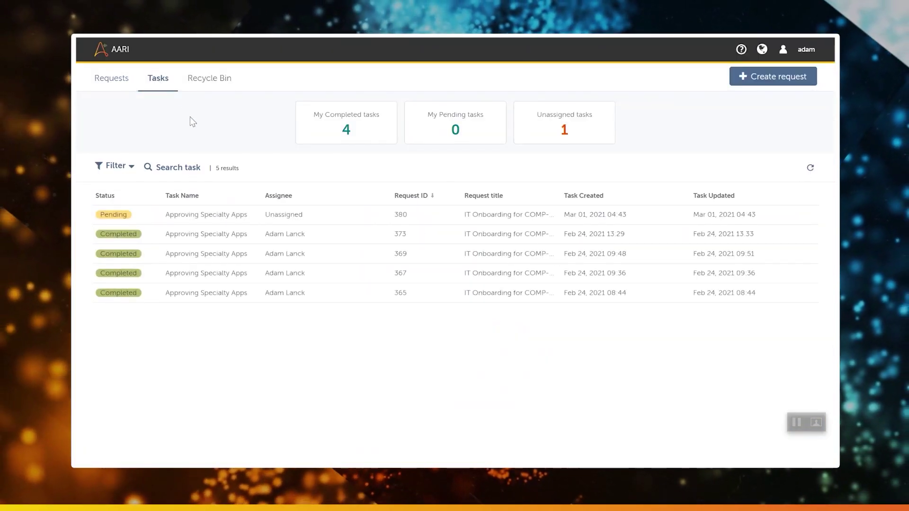
Assign request 380's Approving Specialty Apps task to Adam and approve Confluence and Jira
{"action": "left_click", "coordinate": [297, 217]}
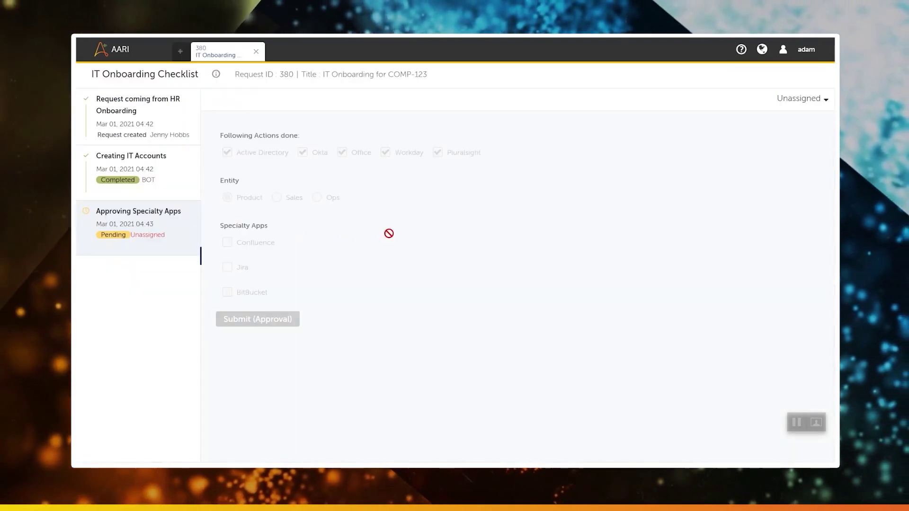
{"action": "left_click", "coordinate": [799, 98]}
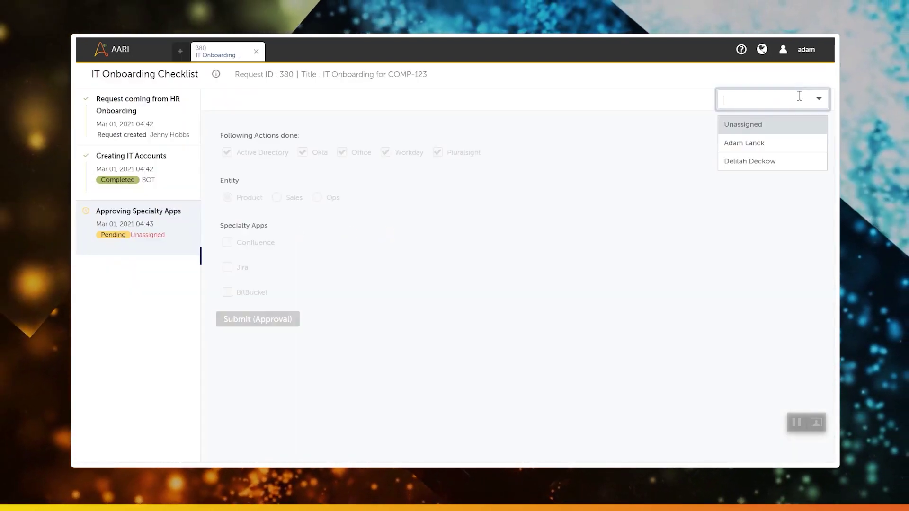
{"action": "left_click", "coordinate": [752, 144]}
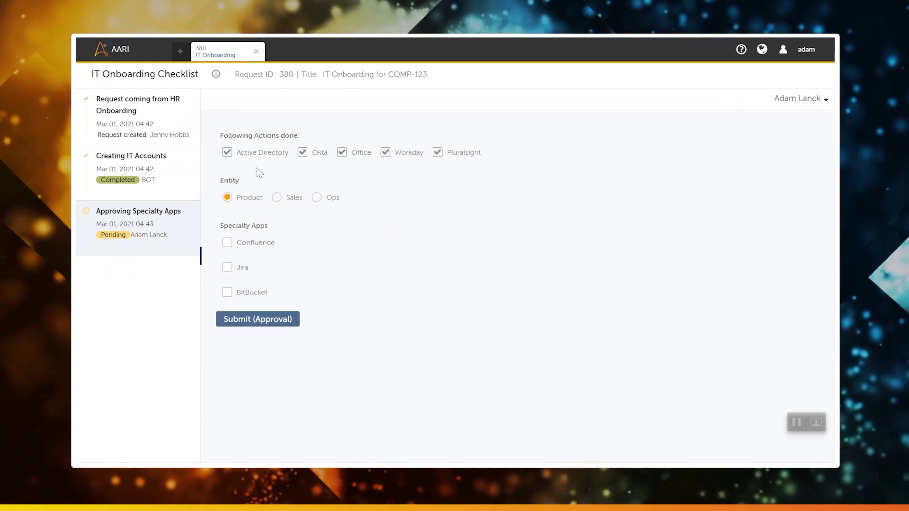
{"action": "left_click", "coordinate": [149, 176]}
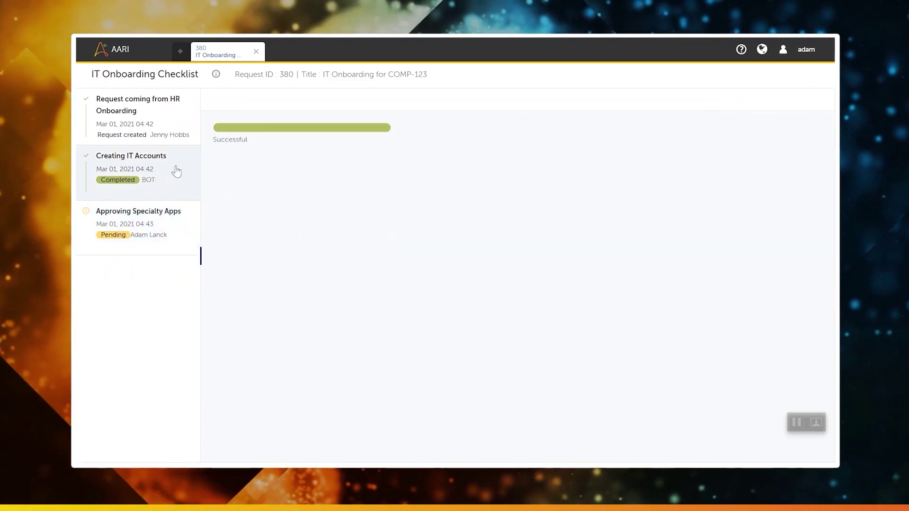
{"action": "left_click", "coordinate": [166, 238]}
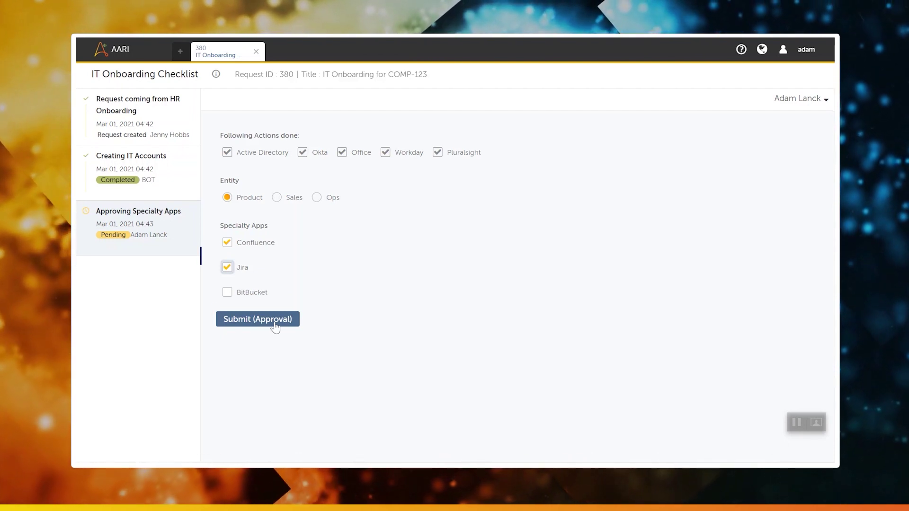
{"action": "left_click", "coordinate": [274, 323]}
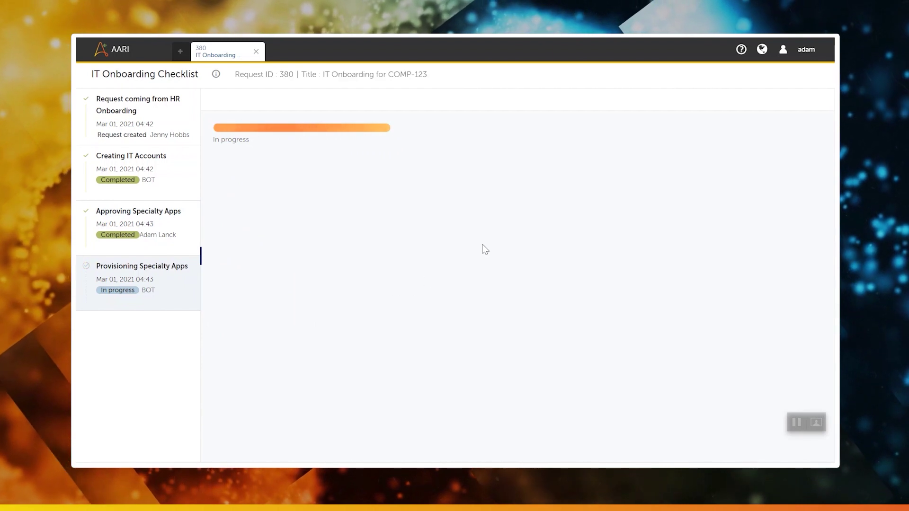
{"action": "left_click", "coordinate": [791, 52]}
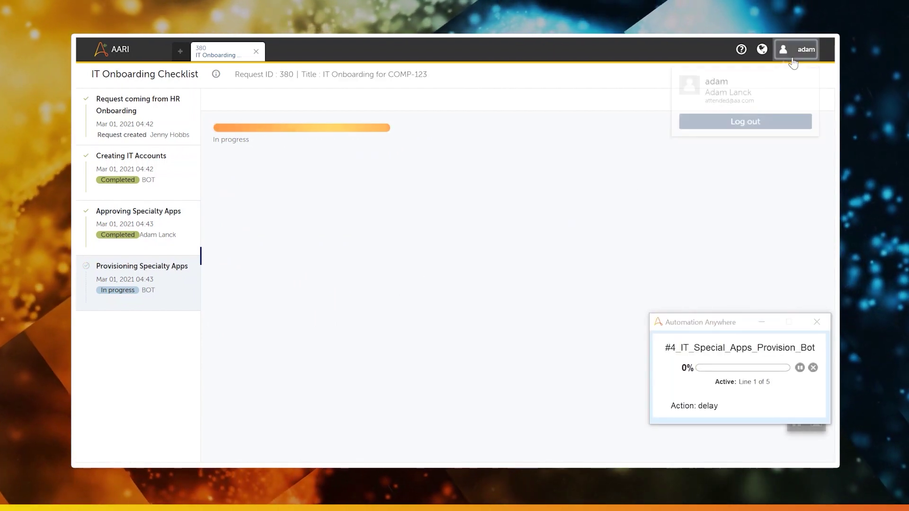
{"action": "left_click", "coordinate": [734, 124]}
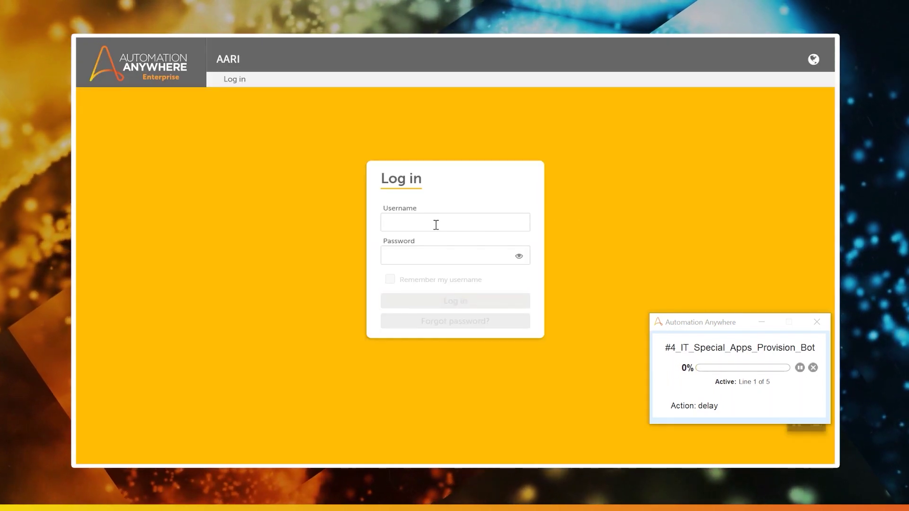
{"action": "type", "text": "jenny"}
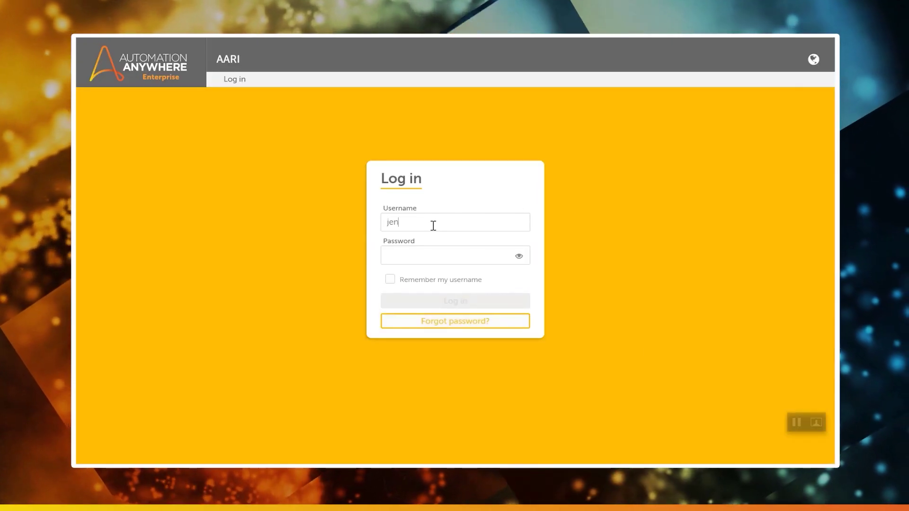
{"action": "key", "text": "Tab"}
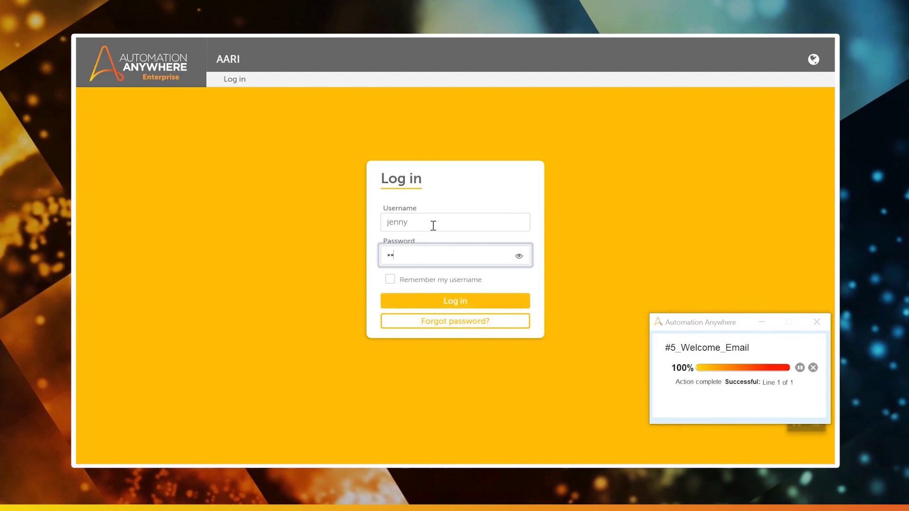
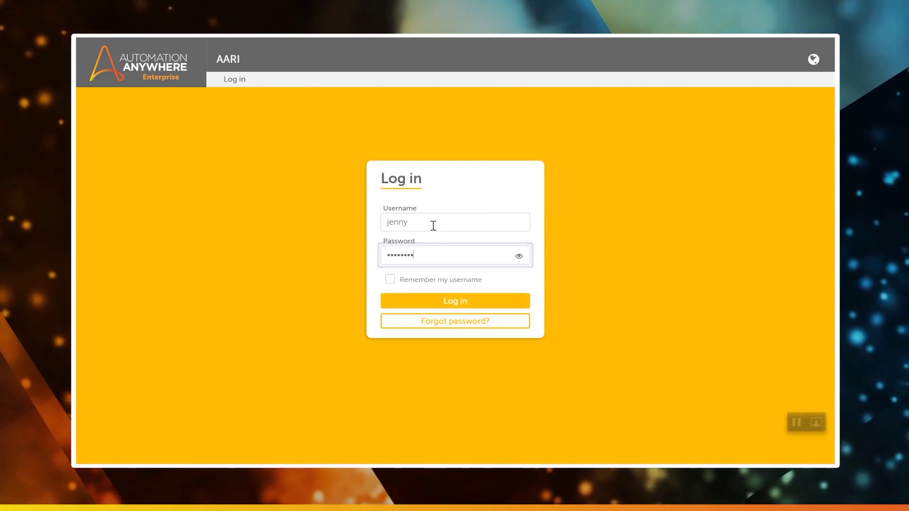
{"action": "key", "text": "Return"}
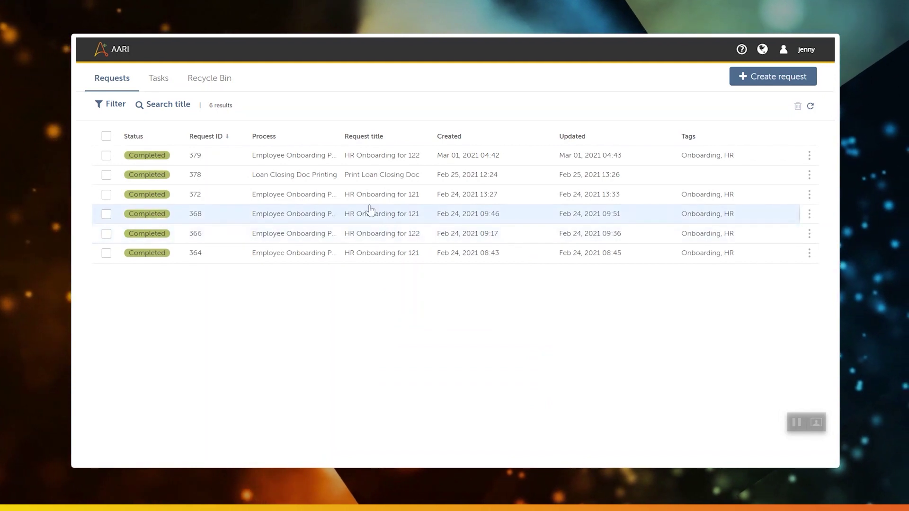
Open request 379 and check its Sending Welcome Email and Request closed steps
{"action": "left_click", "coordinate": [335, 163]}
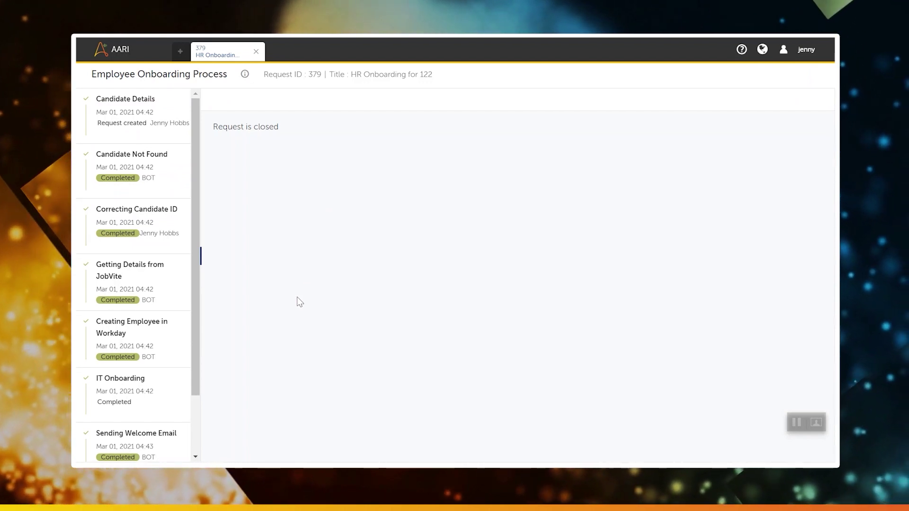
{"action": "scroll", "coordinate": [194, 319], "scroll_direction": "down", "scroll_amount": 3}
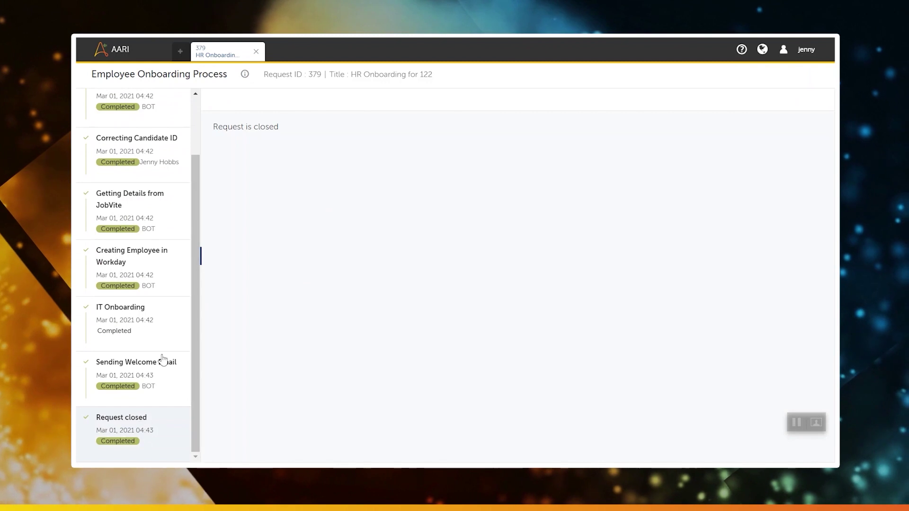
{"action": "left_click", "coordinate": [147, 372]}
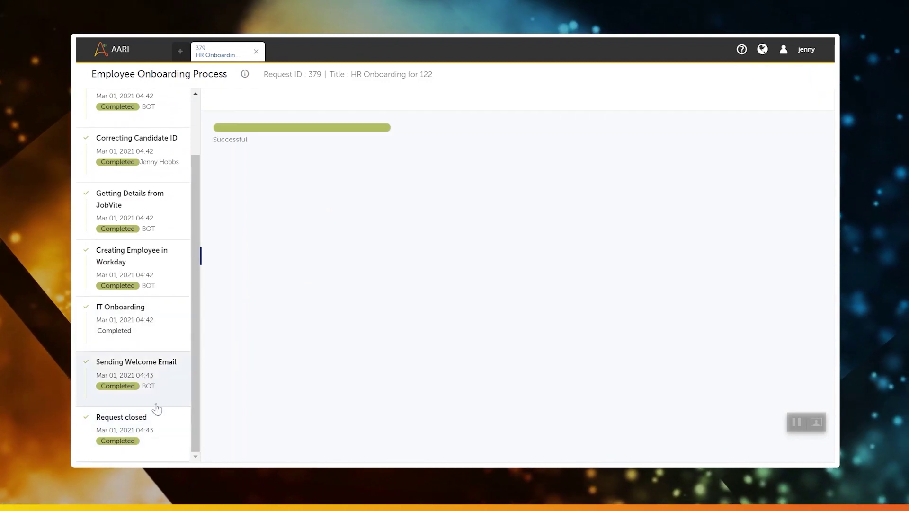
{"action": "left_click", "coordinate": [150, 428]}
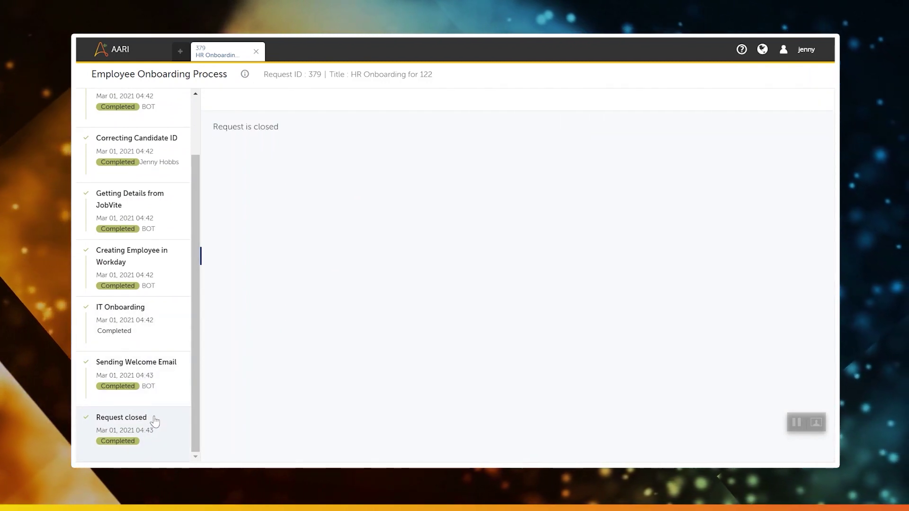